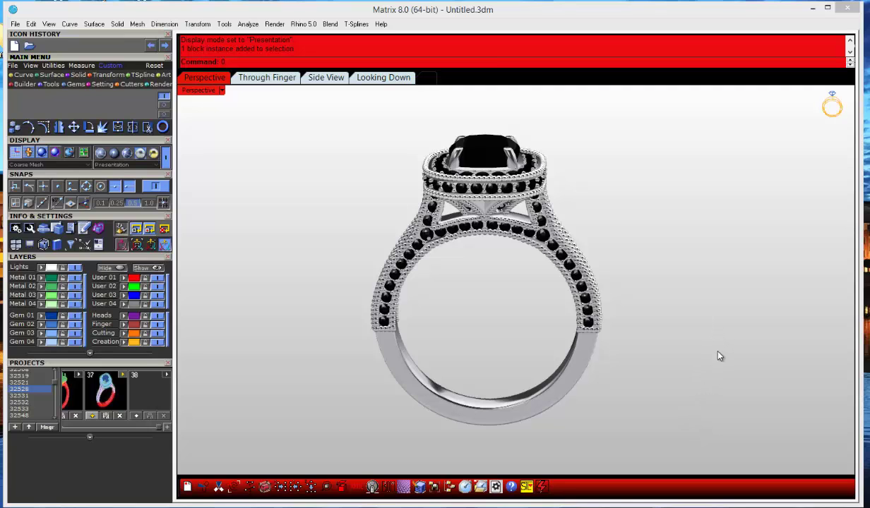
# Orbit the halo ring to side and top views, then show the Perspective display-mode list.
pyautogui.moveTo(719, 357); pyautogui.dragTo(402, 382, button='right')
pyautogui.moveTo(512, 367); pyautogui.dragTo(491, 366, button='right')
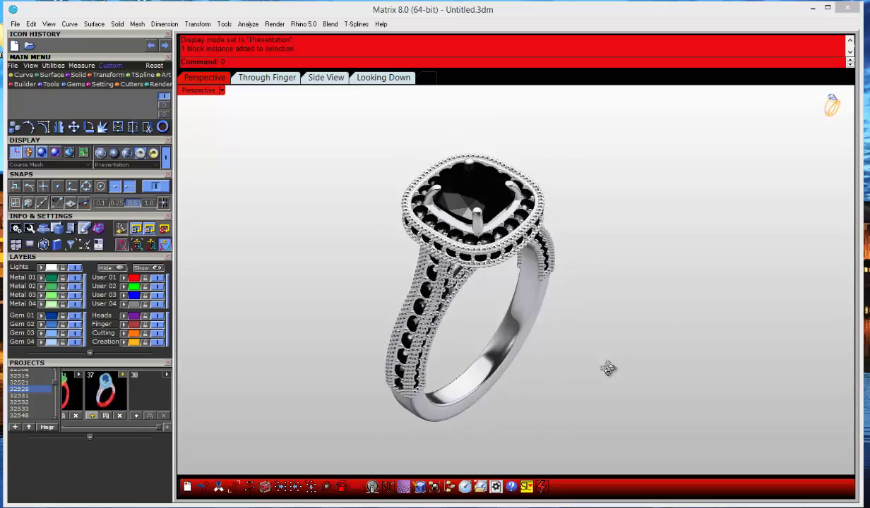
pyautogui.moveTo(608, 368); pyautogui.dragTo(485, 368, button='right')
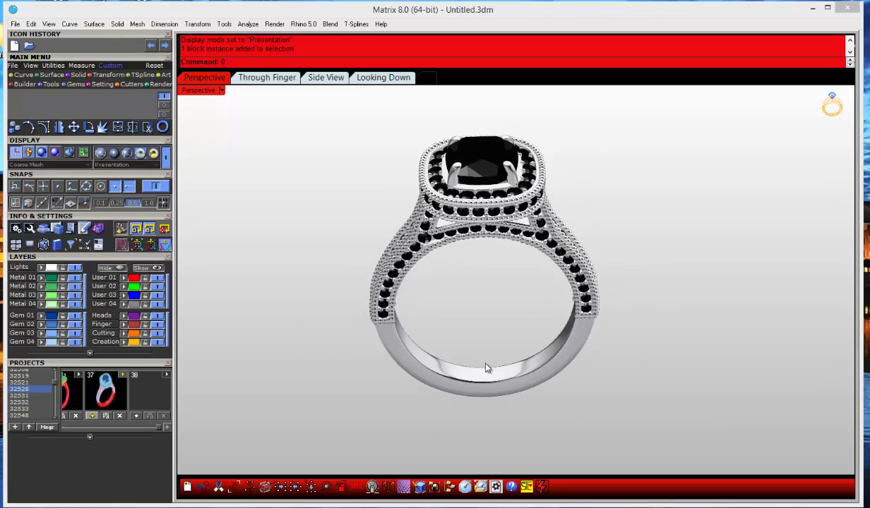
pyautogui.click(221, 91)
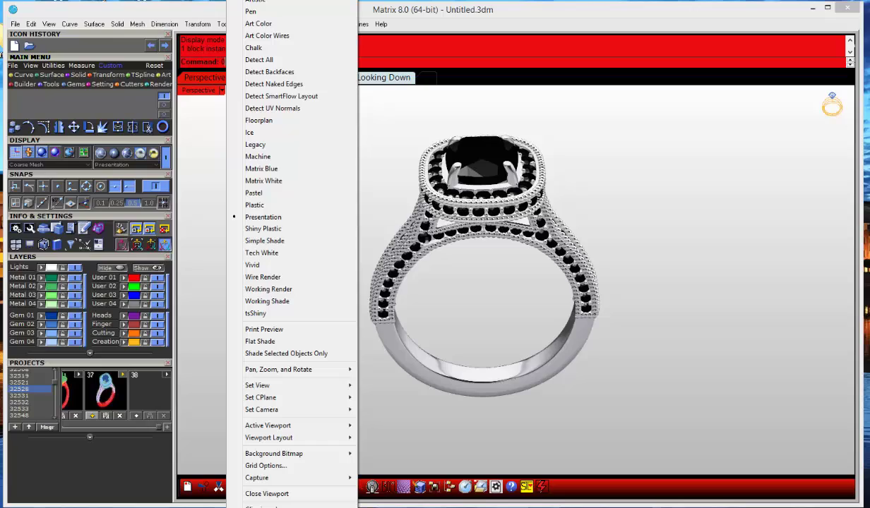
# Switch the Perspective view from Presentation to Shaded display and look down at the ring.
pyautogui.click(268, 4)
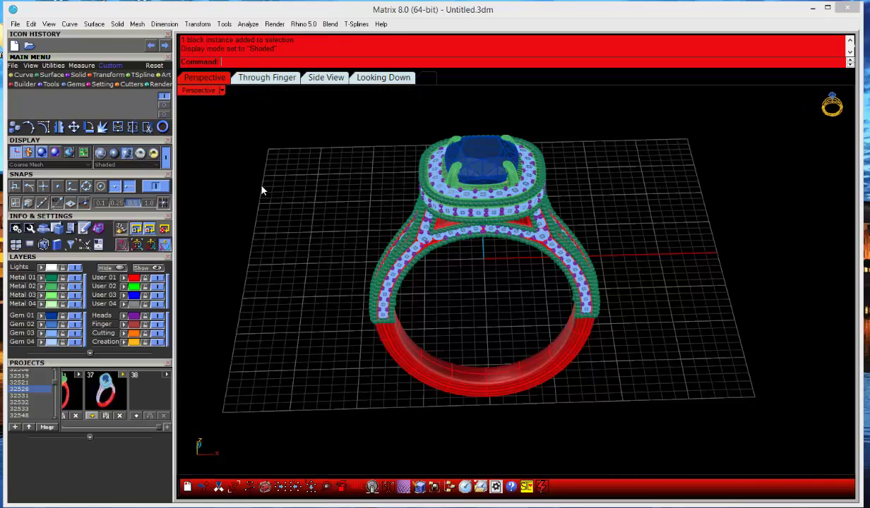
pyautogui.moveTo(261, 189); pyautogui.dragTo(260, 167, button='right')
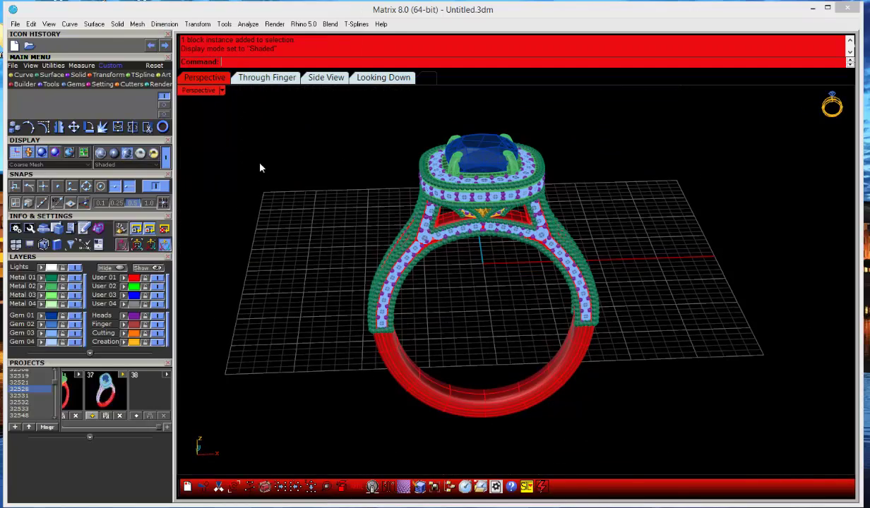
pyautogui.moveTo(279, 125); pyautogui.dragTo(388, 219)
# Orbit to a side-on view and window-select the entire ring model.
pyautogui.moveTo(470, 254); pyautogui.dragTo(443, 245, button='right')
pyautogui.moveTo(472, 298)
pyautogui.mouseDown(button='right')
pyautogui.moveTo(402, 305)
pyautogui.moveTo(606, 260)
pyautogui.moveTo(566, 280)
pyautogui.moveTo(458, 300)
pyautogui.moveTo(466, 237)
pyautogui.moveTo(474, 305)
pyautogui.moveTo(466, 283)
pyautogui.mouseUp(button='right')
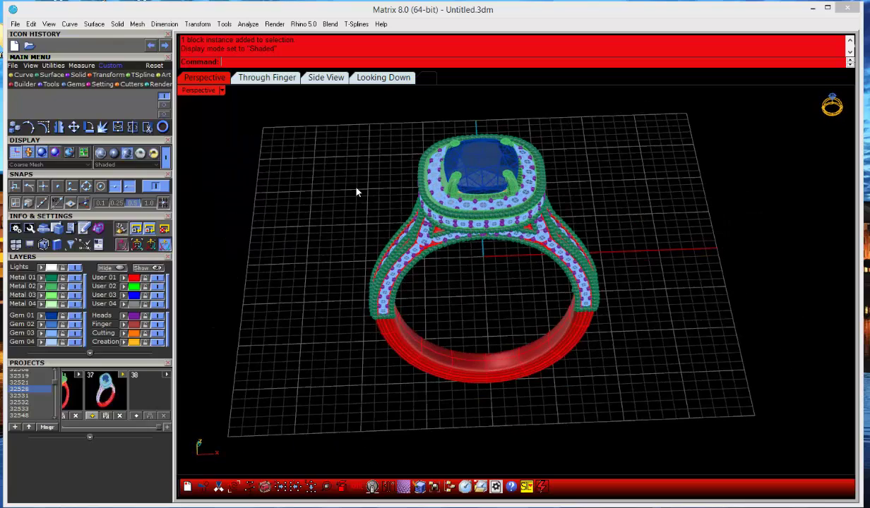
pyautogui.moveTo(280, 115); pyautogui.dragTo(707, 410)
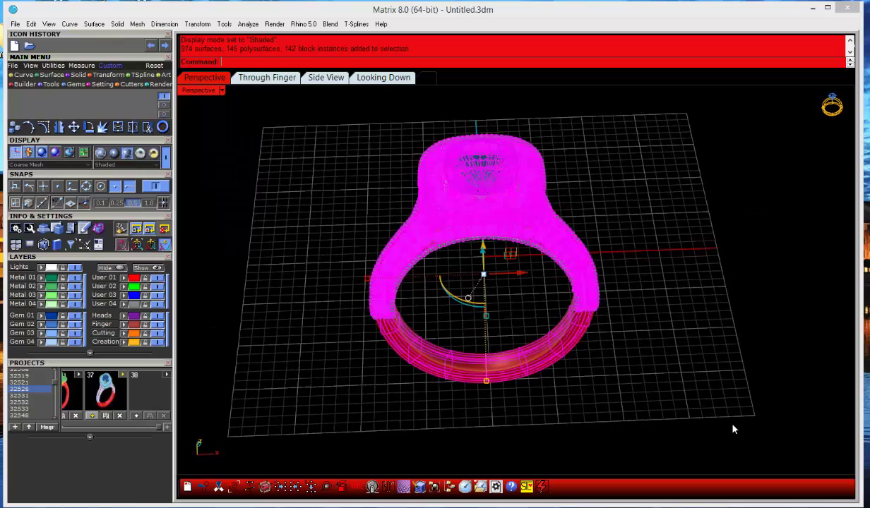
# Delete the selected ring and view the imported 32528_38 ring from a three-quarter top angle.
pyautogui.press('Delete')
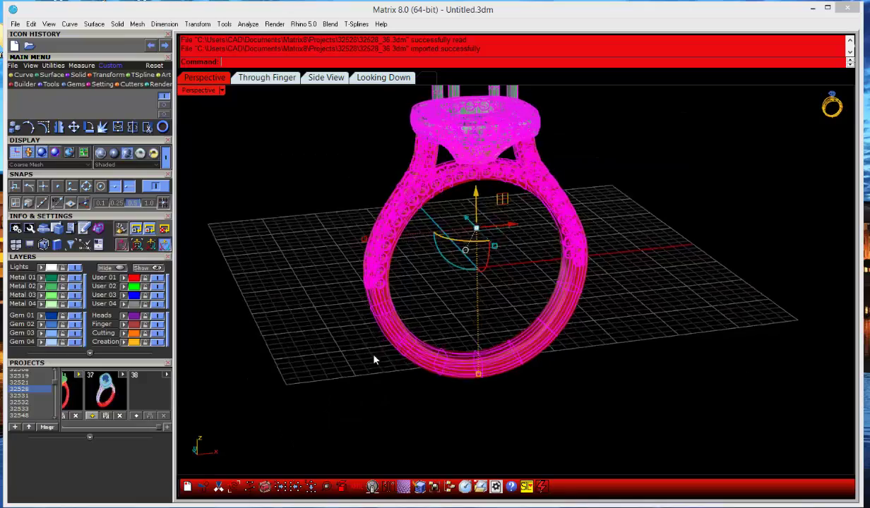
pyautogui.click(372, 360)
pyautogui.moveTo(373, 359); pyautogui.dragTo(452, 267, button='right')
# Select and then clear the ring's head parts, and orbit to an elevated three-quarter view.
pyautogui.moveTo(417, 101); pyautogui.dragTo(557, 195)
pyautogui.click(372, 252)
pyautogui.moveTo(372, 252); pyautogui.dragTo(466, 284, button='right')
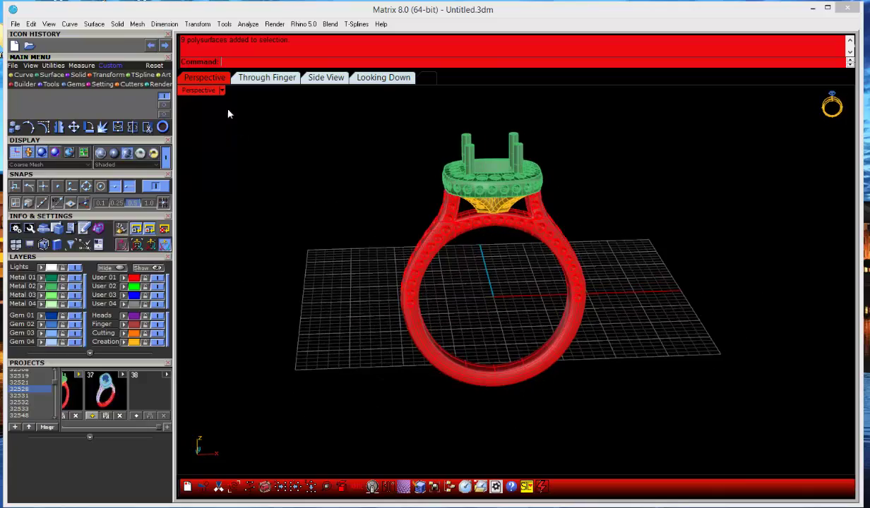
# Restore the four-viewport layout and make the Looking Down view active.
pyautogui.doubleClick(198, 91)
pyautogui.click(393, 222)
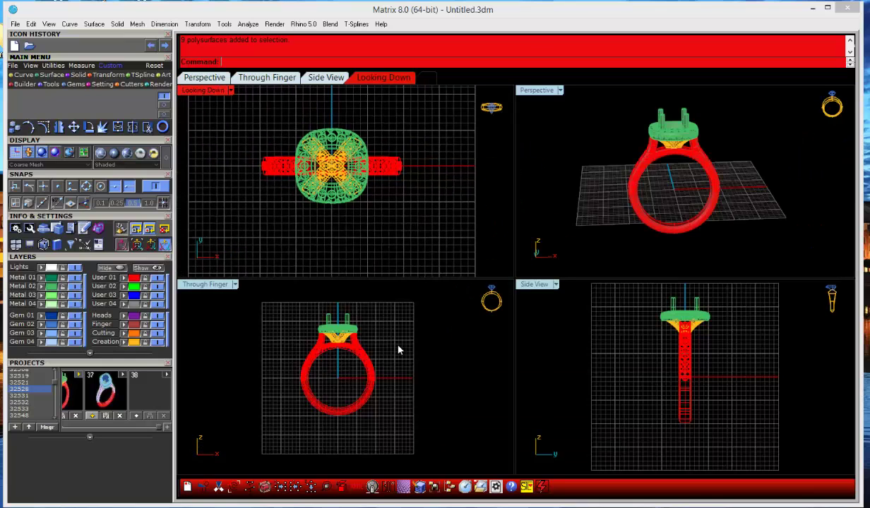
pyautogui.moveTo(399, 350); pyautogui.dragTo(402, 369, button='right')
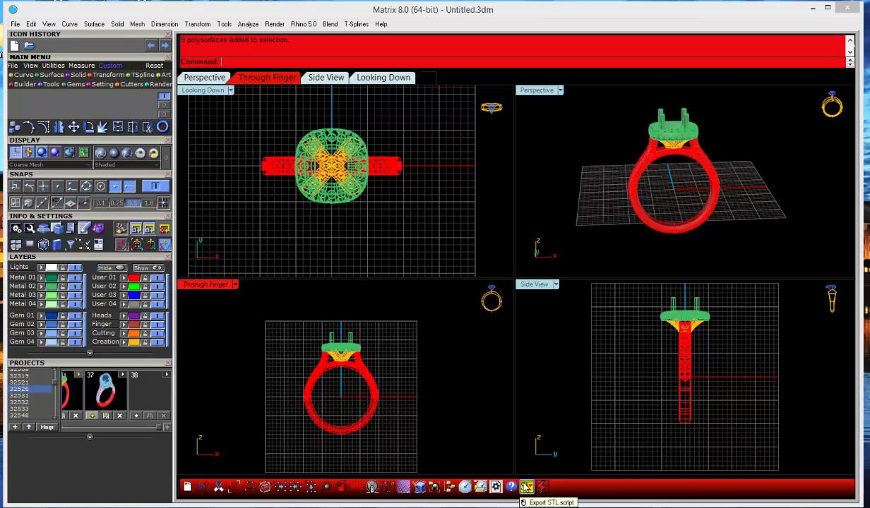
pyautogui.click(526, 486)
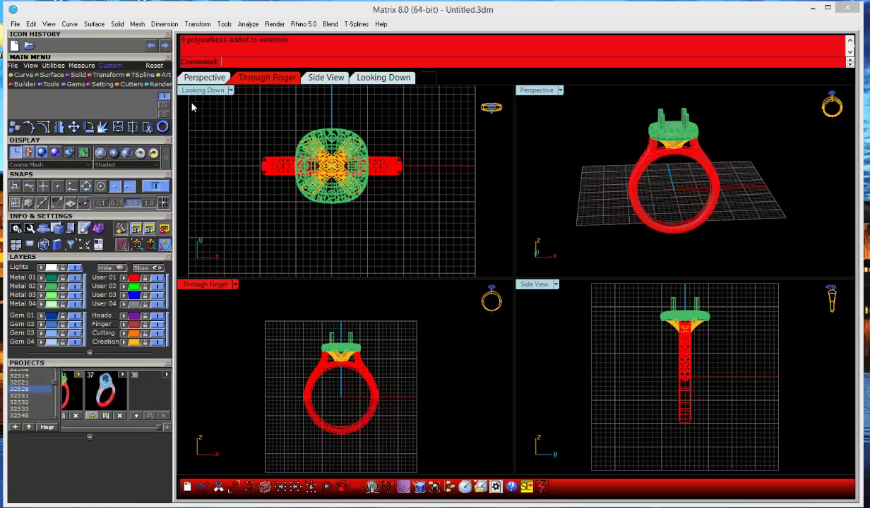
pyautogui.moveTo(207, 103); pyautogui.dragTo(214, 166)
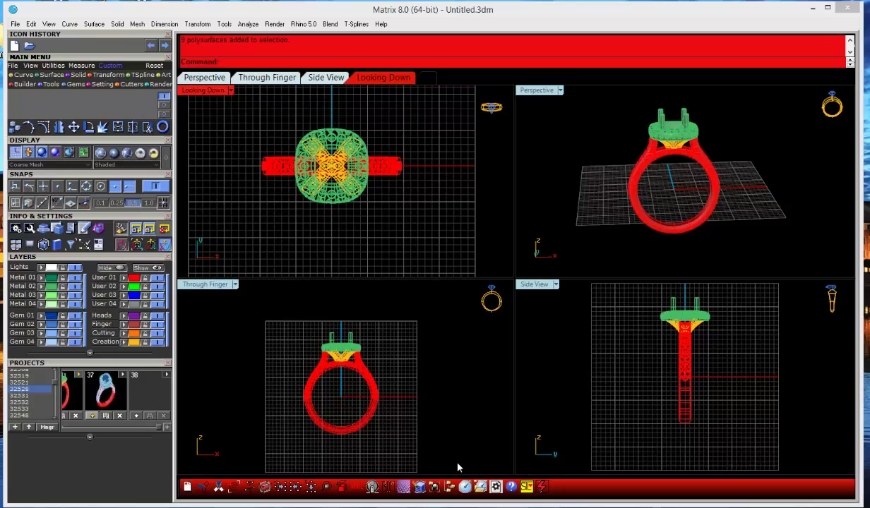
# Start the custom STL export script and confirm the whole ring as its selection.
pyautogui.click(527, 487)
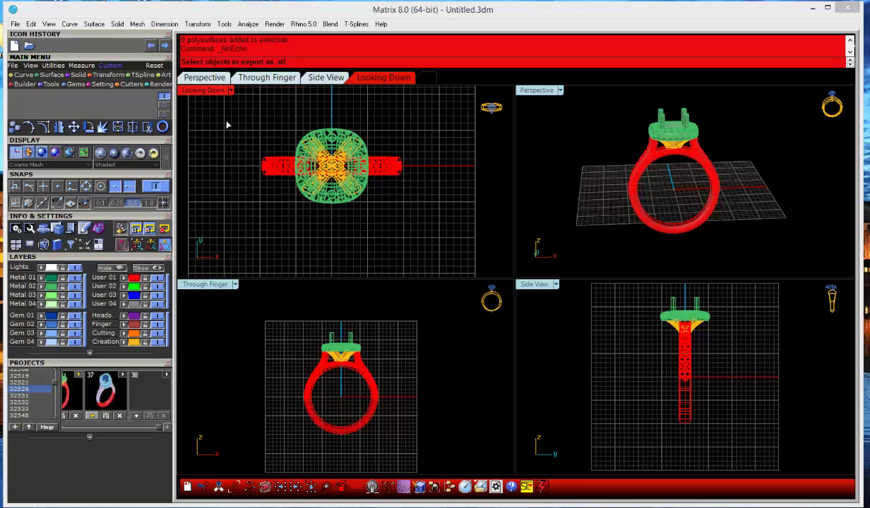
pyautogui.moveTo(228, 125); pyautogui.dragTo(410, 233)
pyautogui.press('Return')
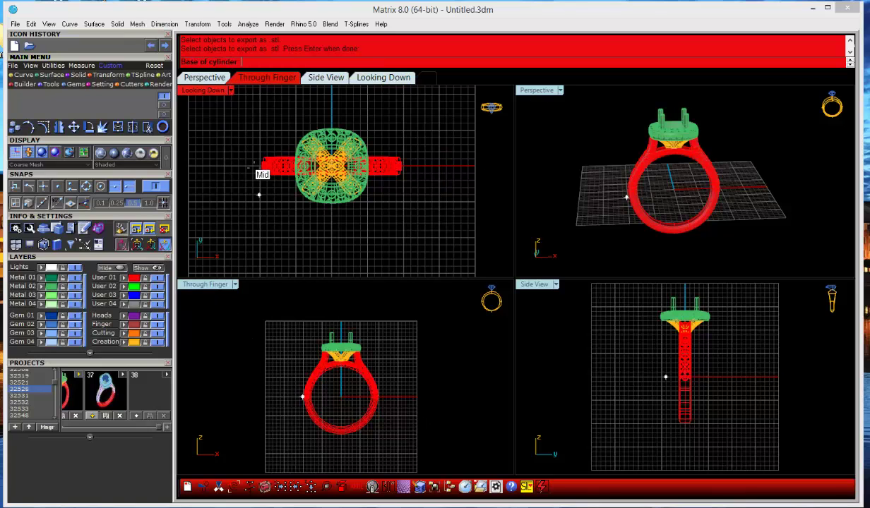
# Draw a sprue cylinder straight down from the ring's bottom in Through Finger, then reselect all ring objects.
pyautogui.doubleClick(205, 285)
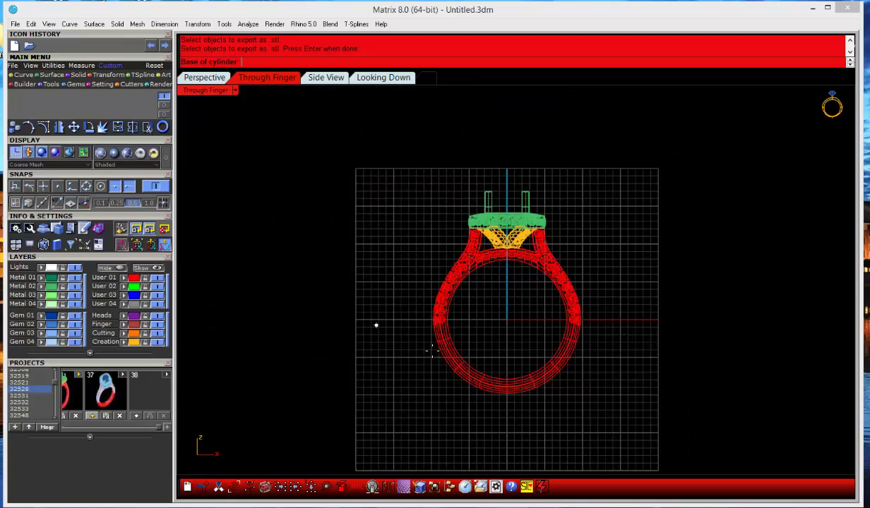
pyautogui.scroll(2, 388, 302)
pyautogui.scroll(-3, 423, 339)
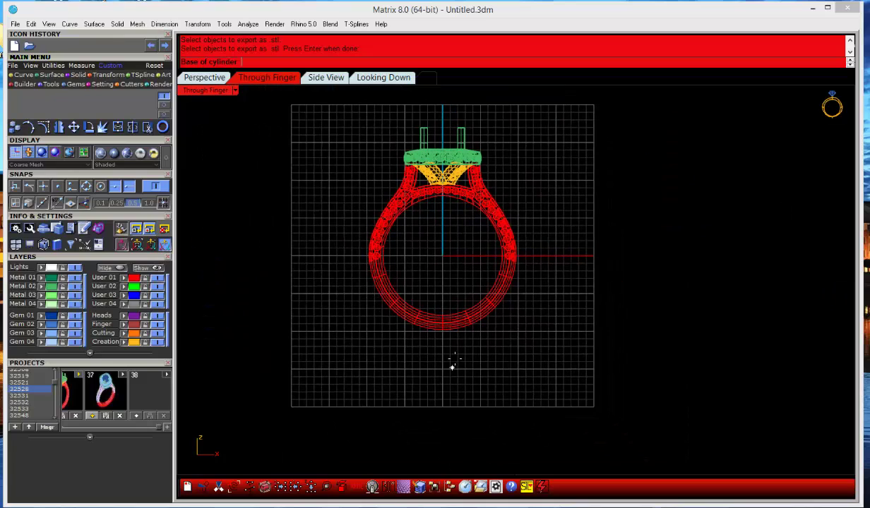
pyautogui.click(442, 323)
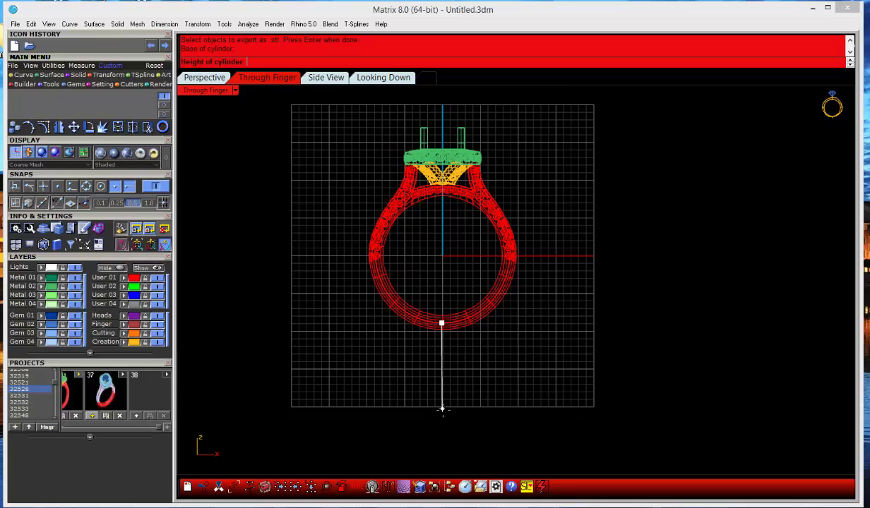
pyautogui.click(438, 416)
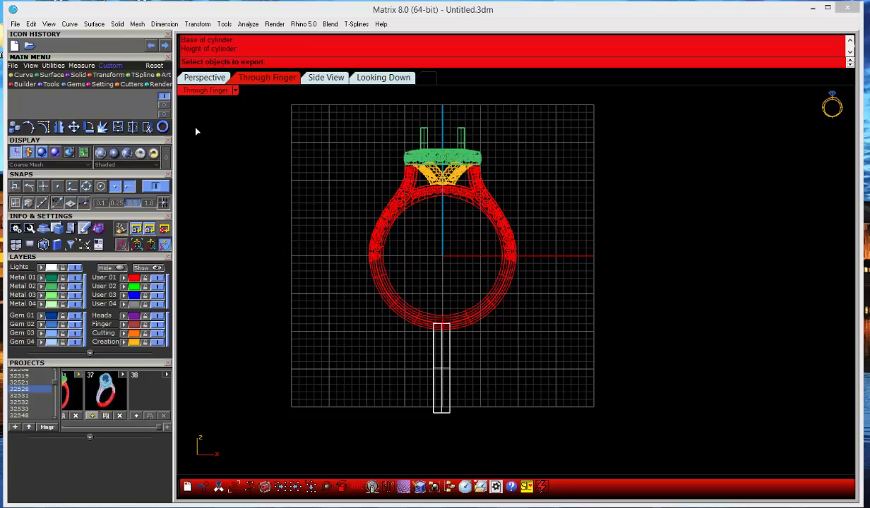
pyautogui.doubleClick(198, 91)
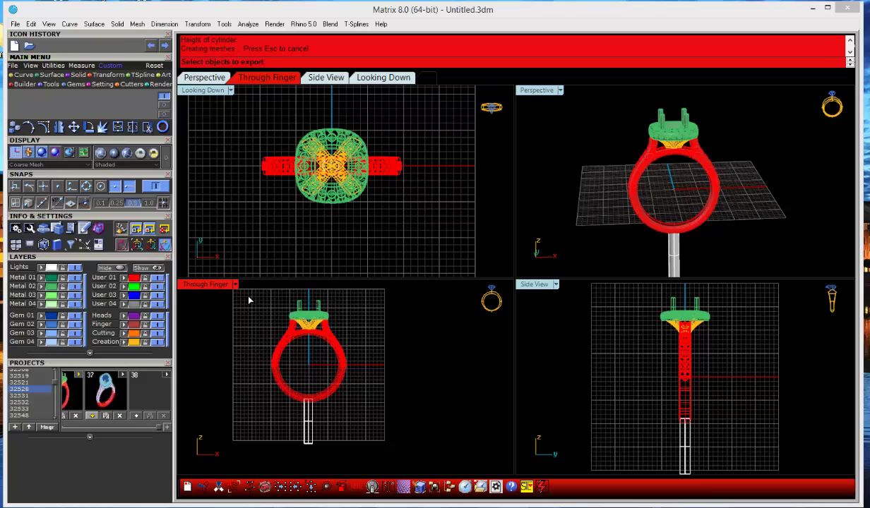
pyautogui.moveTo(237, 284); pyautogui.dragTo(400, 470)
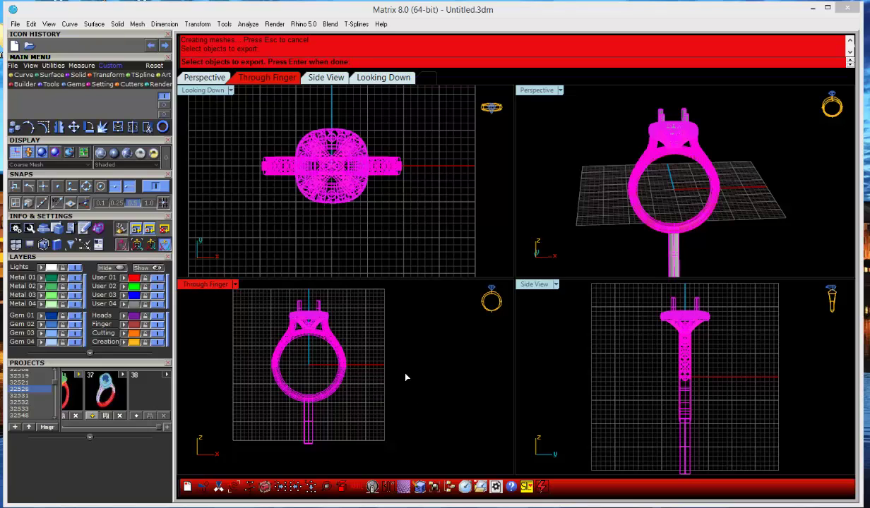
# Confirm the export and place the raised 3DCAD label along the sprue in Looking Down.
pyautogui.press('Return')
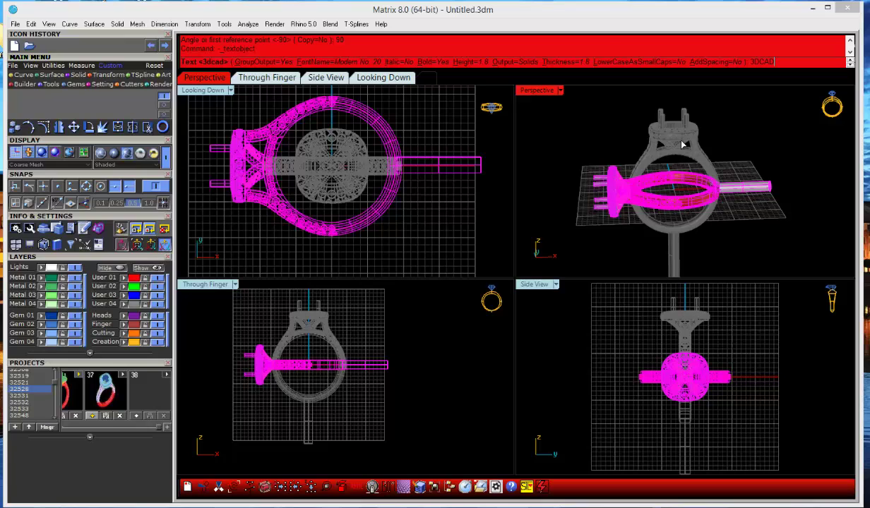
pyautogui.click(445, 227)
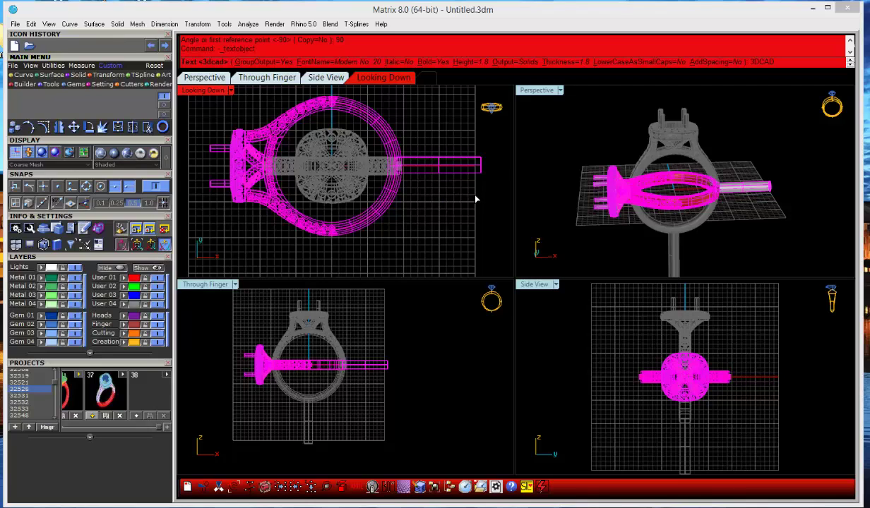
pyautogui.press('Return')
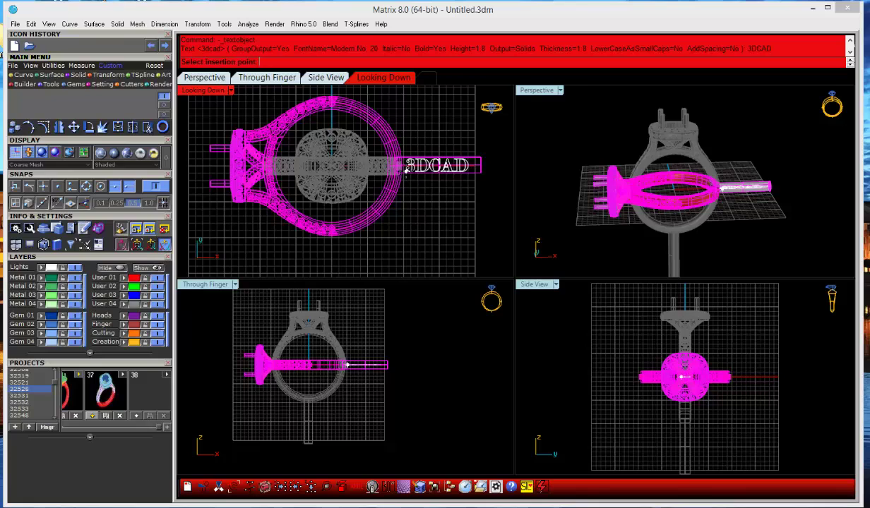
pyautogui.click(406, 171)
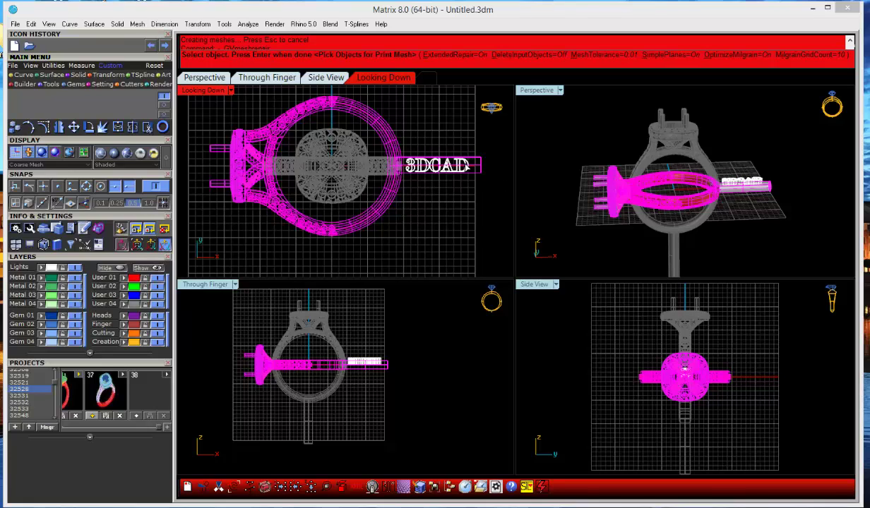
# Mesh the 3DCAD-labelled ring and save it as STL file 33225 in Print Jobs.
pyautogui.click(429, 160)
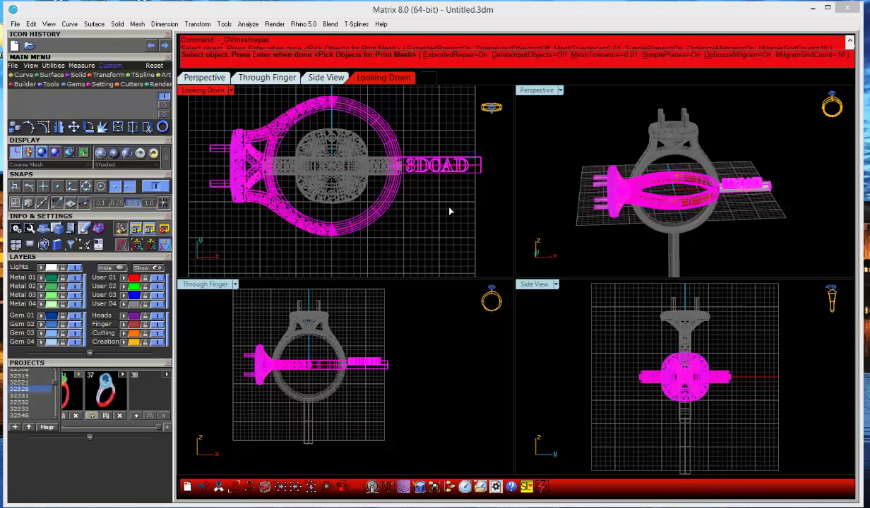
pyautogui.press('Return')
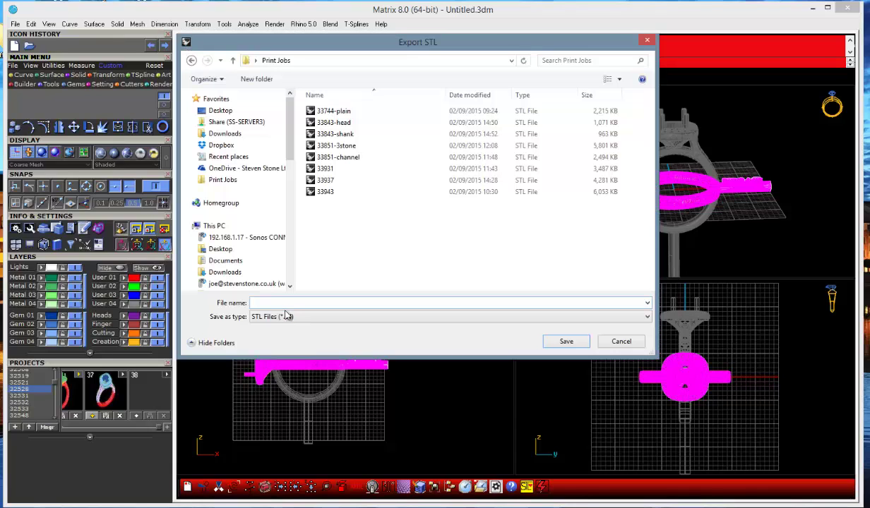
pyautogui.write('332255')
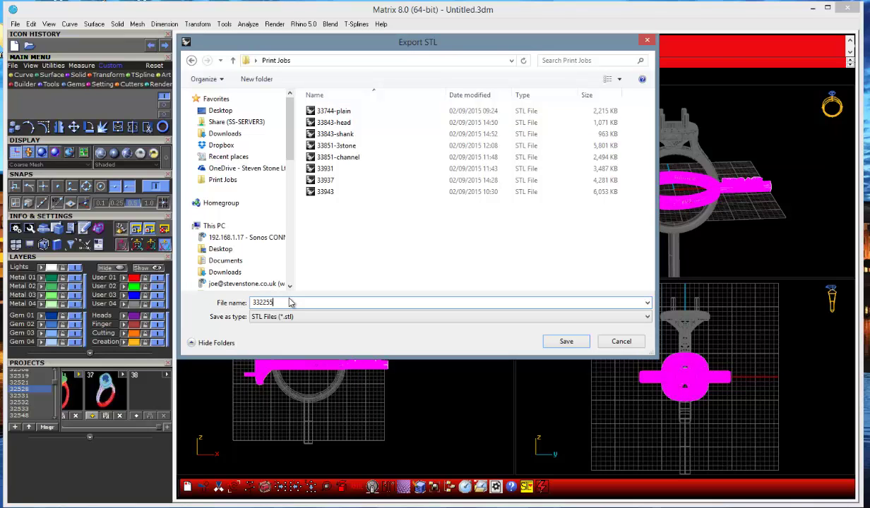
pyautogui.click(567, 342)
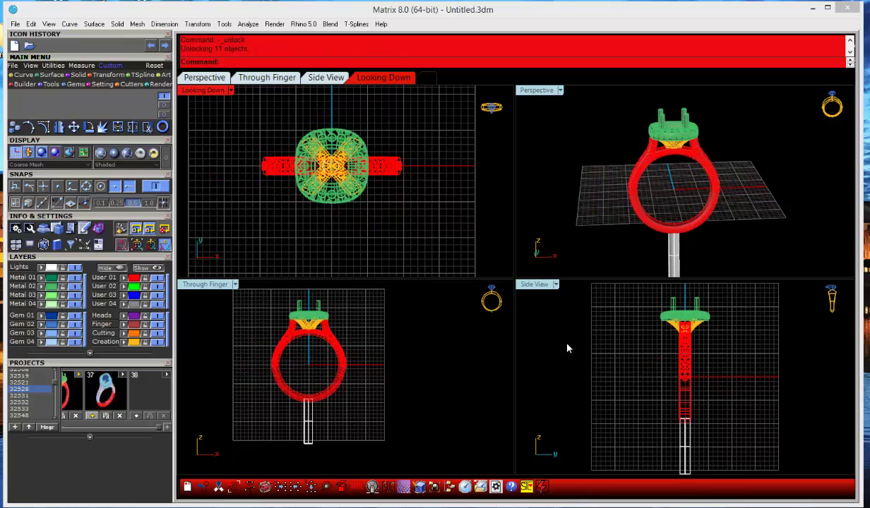
# Delete the sprue cylinder under the ring and launch the script editor with EditScript.
pyautogui.moveTo(723, 187); pyautogui.dragTo(649, 209, button='right')
pyautogui.click(663, 263)
pyautogui.press('Delete')
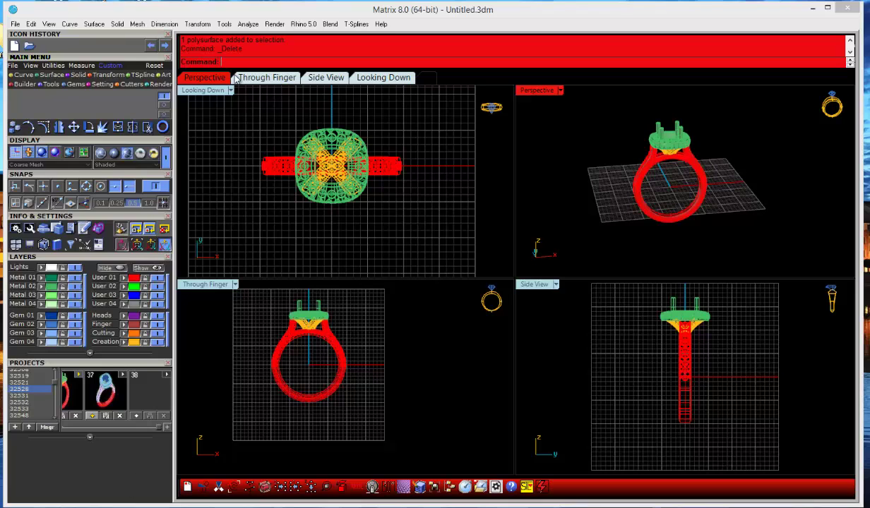
pyautogui.write('EditScript')
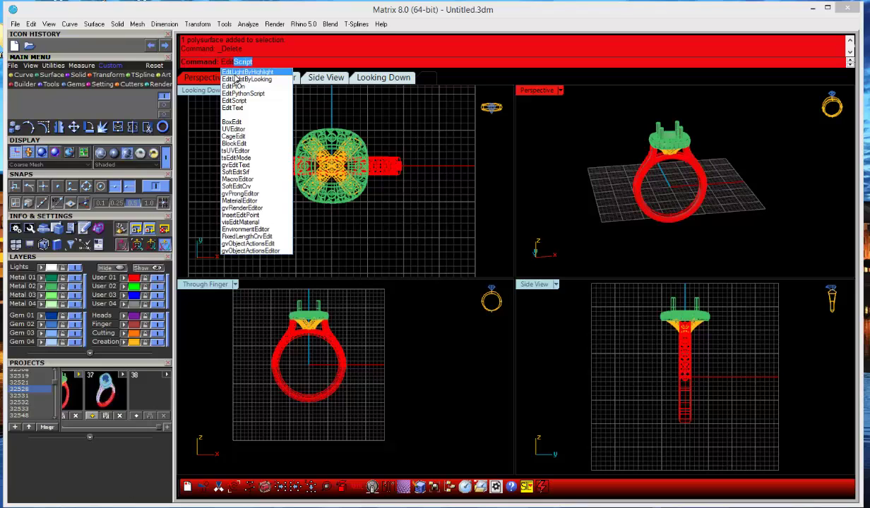
pyautogui.press('Return')
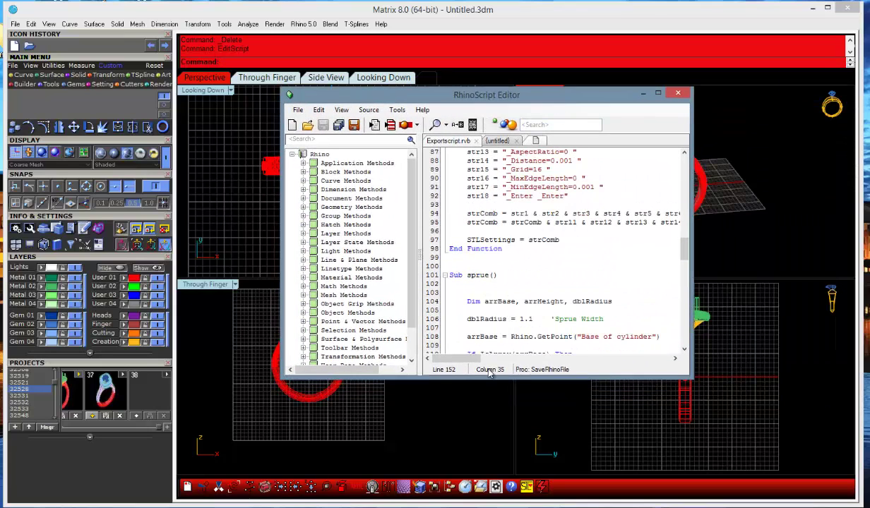
# Scroll through Exportscript.rvb and return to its opening lines at line 1.
pyautogui.moveTo(470, 359)
pyautogui.mouseDown()
pyautogui.moveTo(492, 359)
pyautogui.moveTo(472, 360)
pyautogui.moveTo(479, 368)
pyautogui.mouseUp()
pyautogui.moveTo(683, 251); pyautogui.dragTo(675, 330)
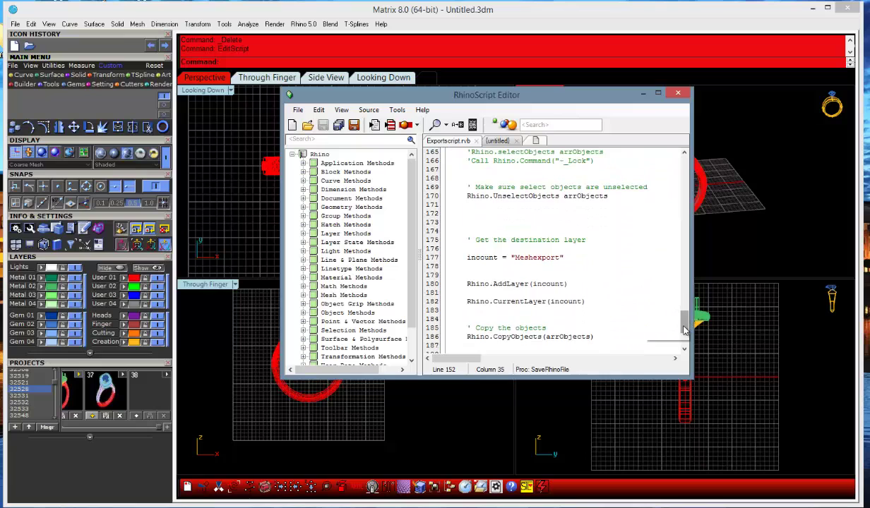
pyautogui.scroll(-4, 636, 324)
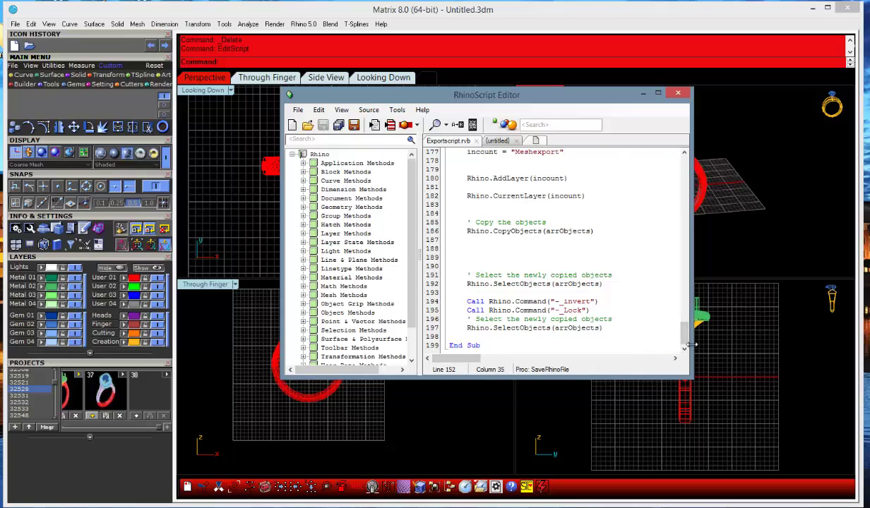
pyautogui.moveTo(684, 336); pyautogui.dragTo(703, 173)
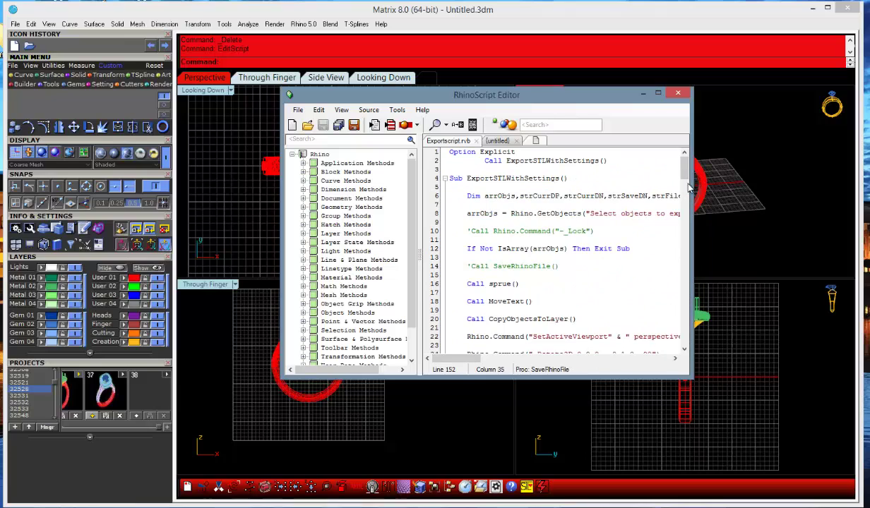